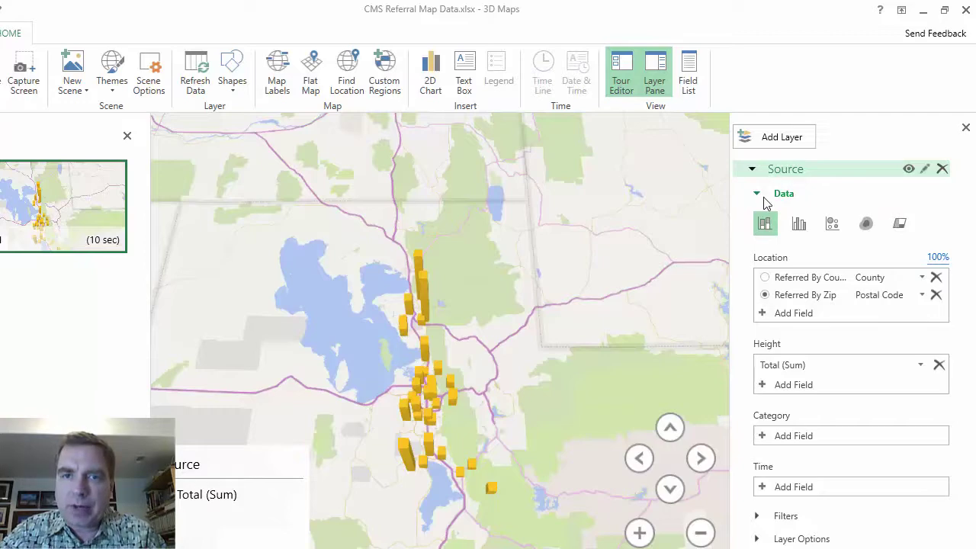
# Close the Tour Editor and Field List, and check the Mapping Confidence report for the Source layer.
pyautogui.click(128, 138)
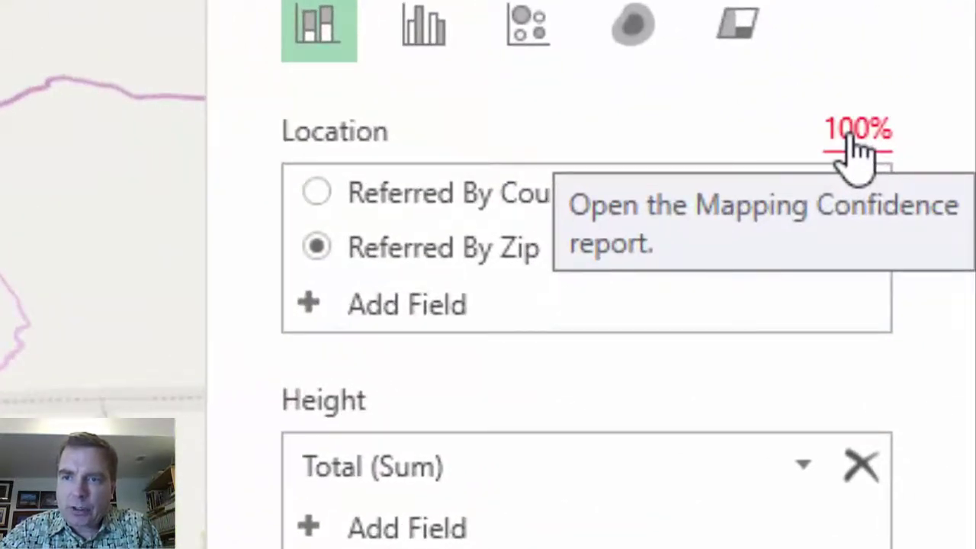
pyautogui.click(852, 142)
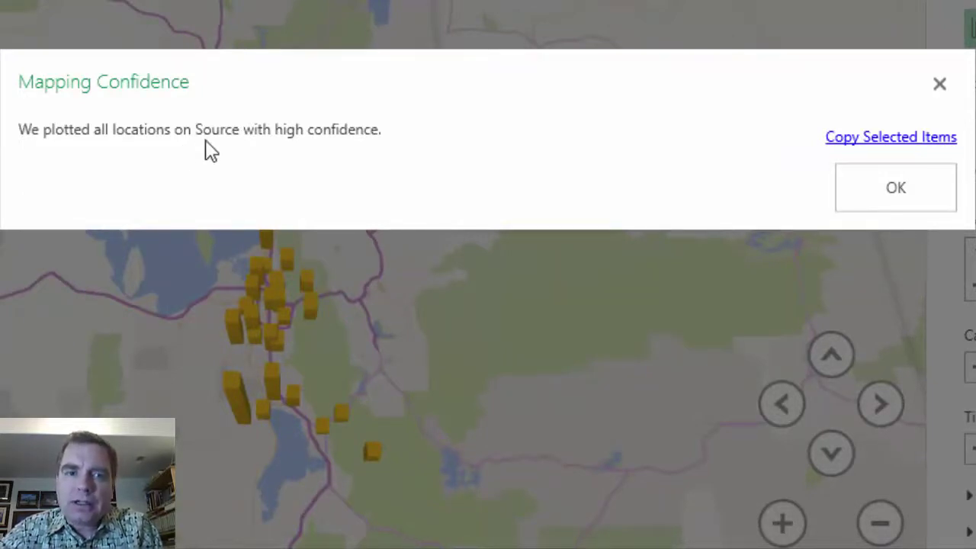
pyautogui.click(903, 203)
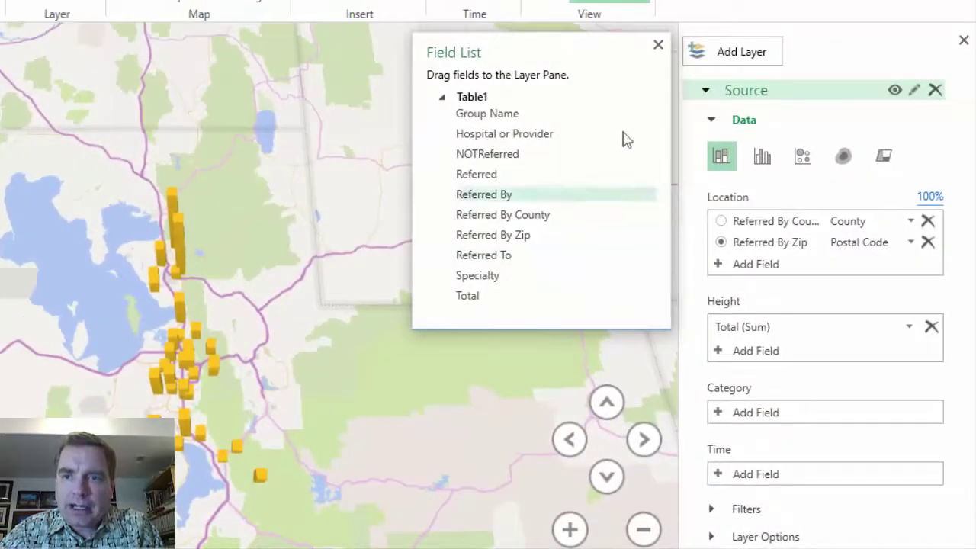
pyautogui.click(658, 45)
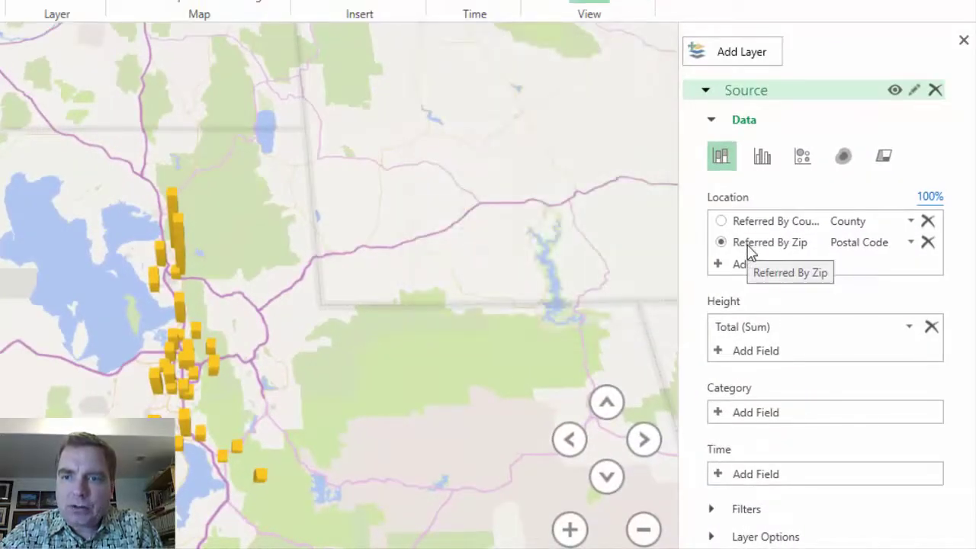
# Try plotting the Source layer by Referred By County, and return its location to Referred By Zip.
pyautogui.click(721, 221)
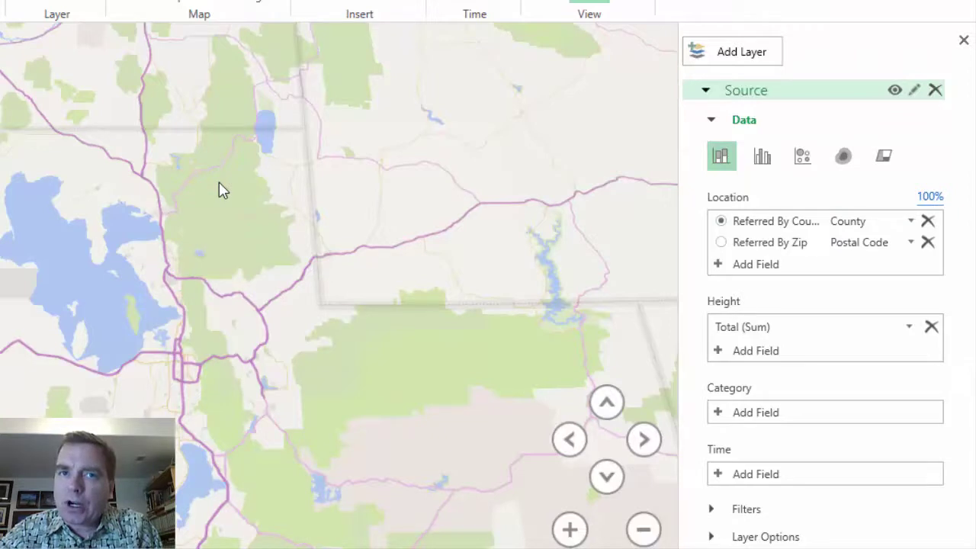
pyautogui.click(721, 243)
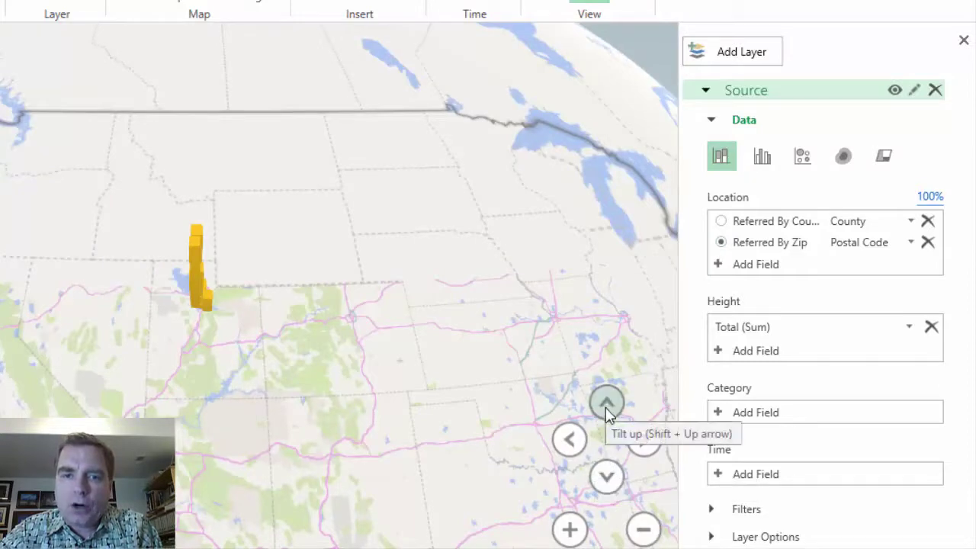
pyautogui.click(570, 528)
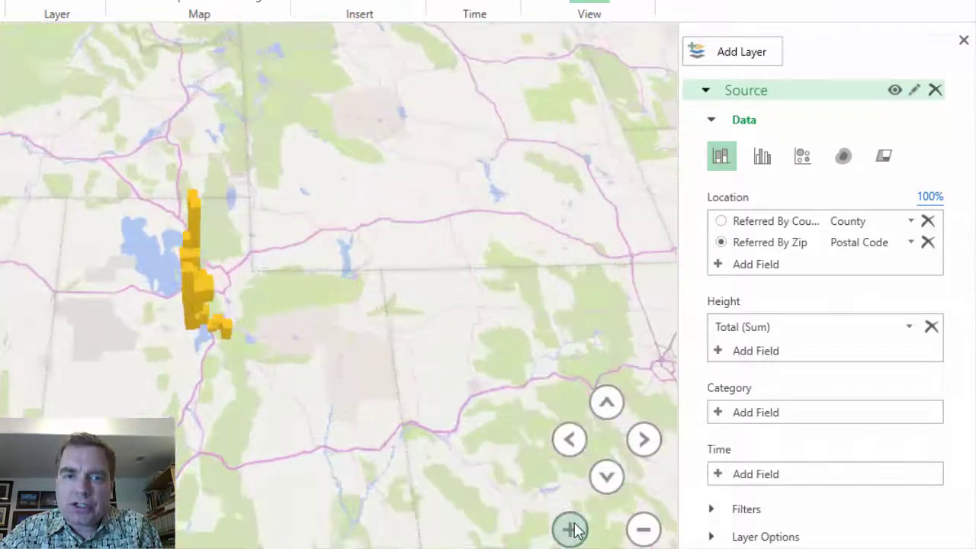
pyautogui.click(571, 528)
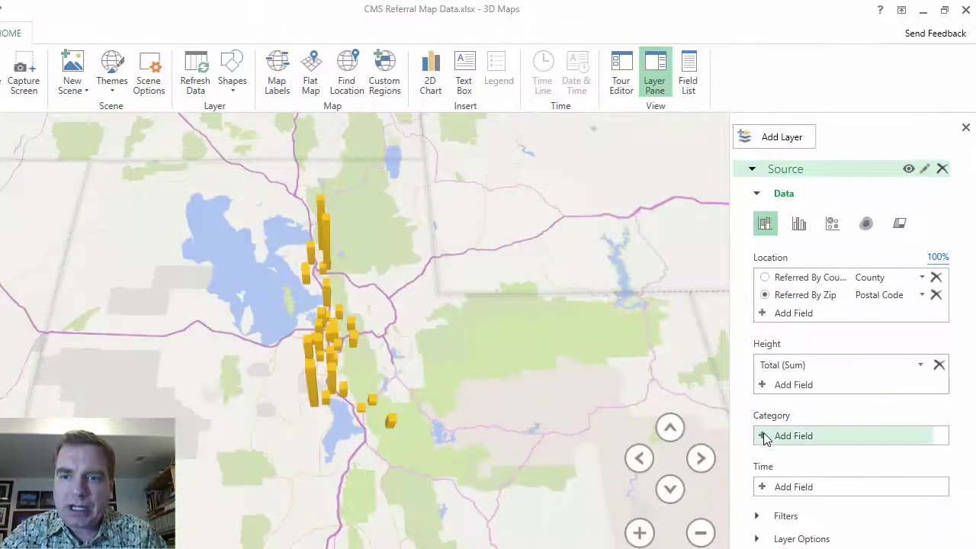
# Try splitting the columns by Hospital or Provider as a clustered column visualization, and remove that category field.
pyautogui.click(764, 437)
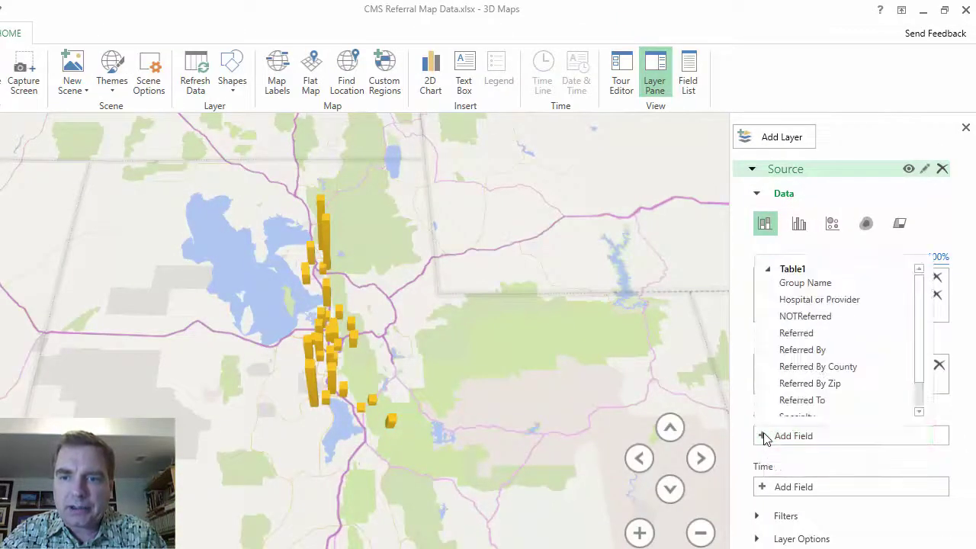
pyautogui.click(811, 301)
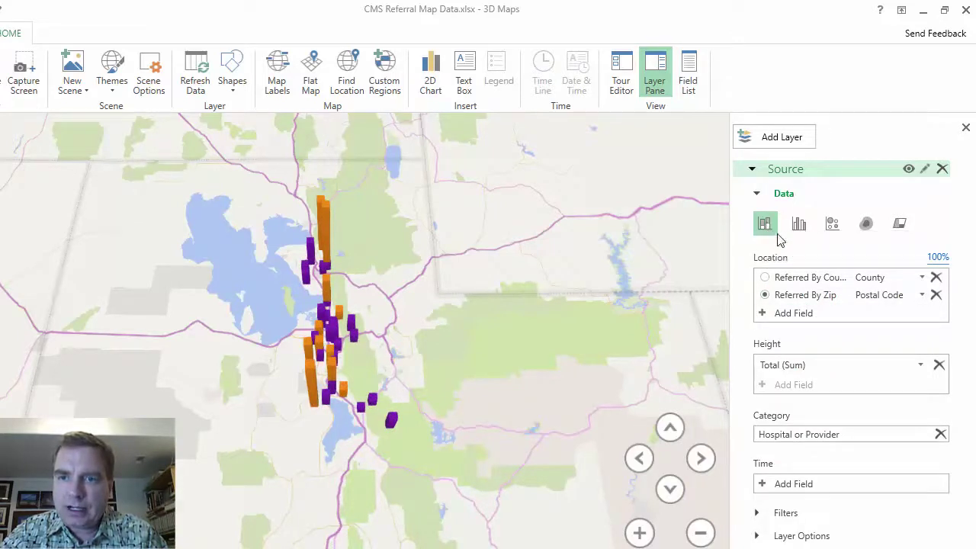
pyautogui.click(798, 226)
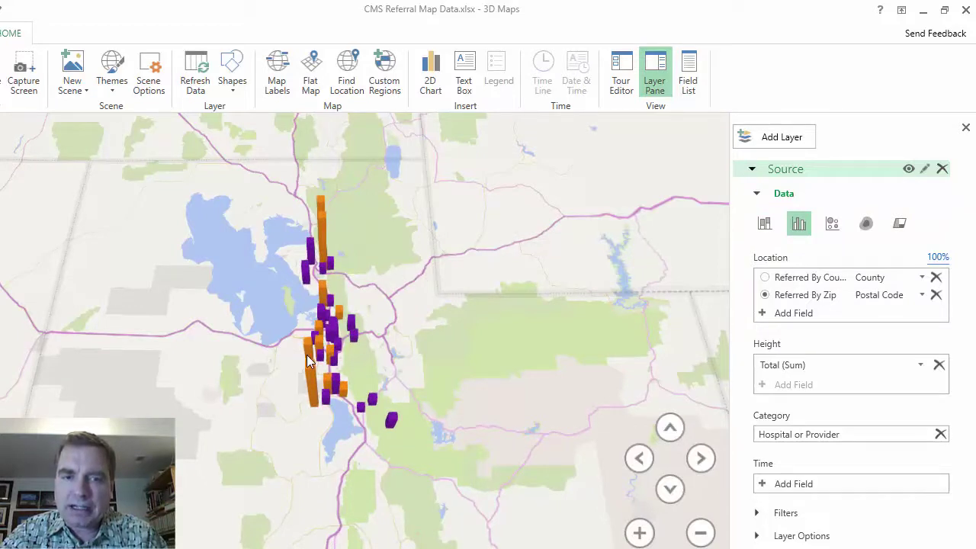
pyautogui.moveTo(307, 357)
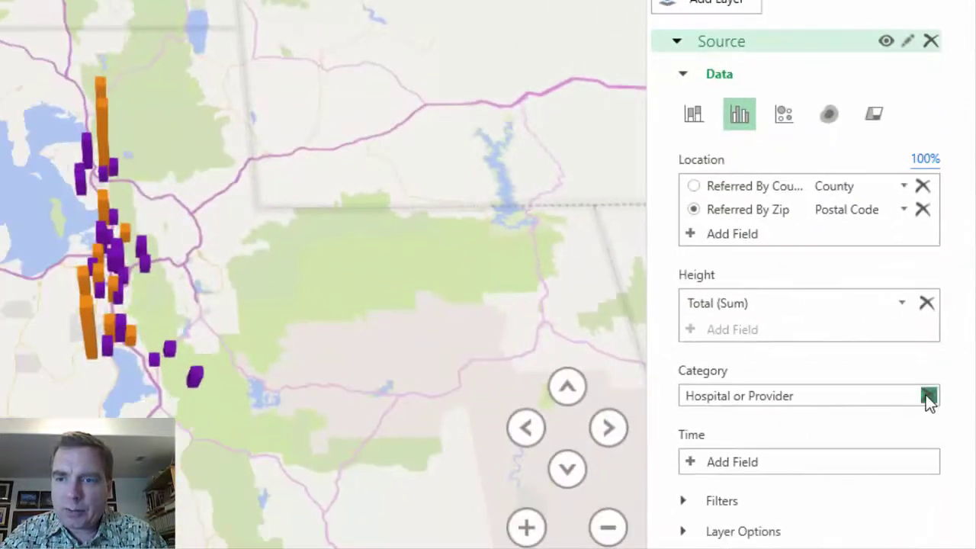
pyautogui.click(927, 395)
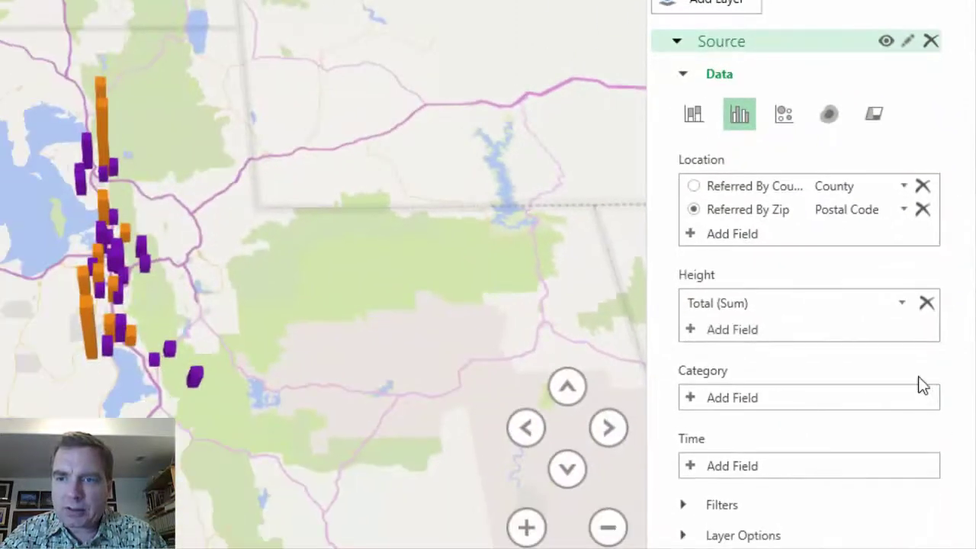
# Change the Source layer's visualization to bubbles and inspect the data cards of the northern bubbles.
pyautogui.click(782, 115)
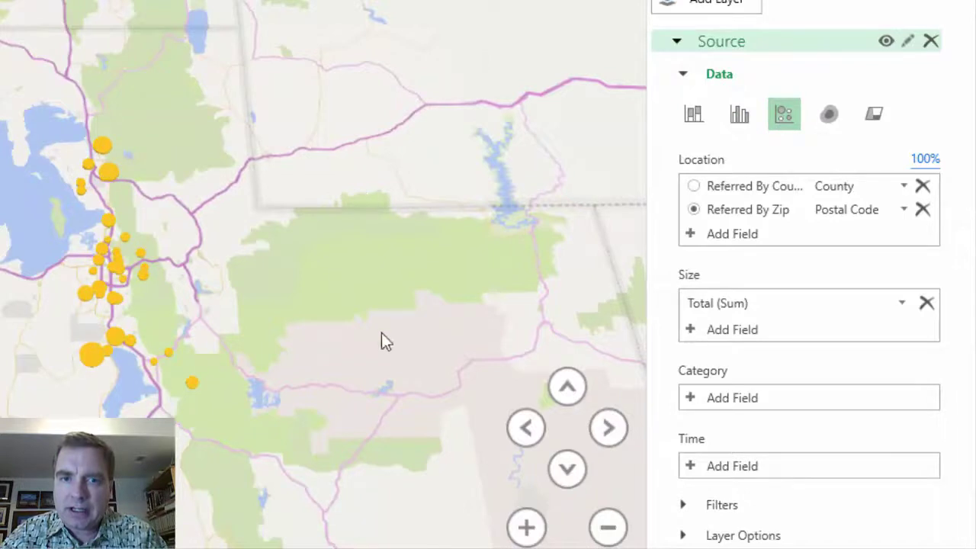
pyautogui.click(526, 527)
pyautogui.click(525, 526)
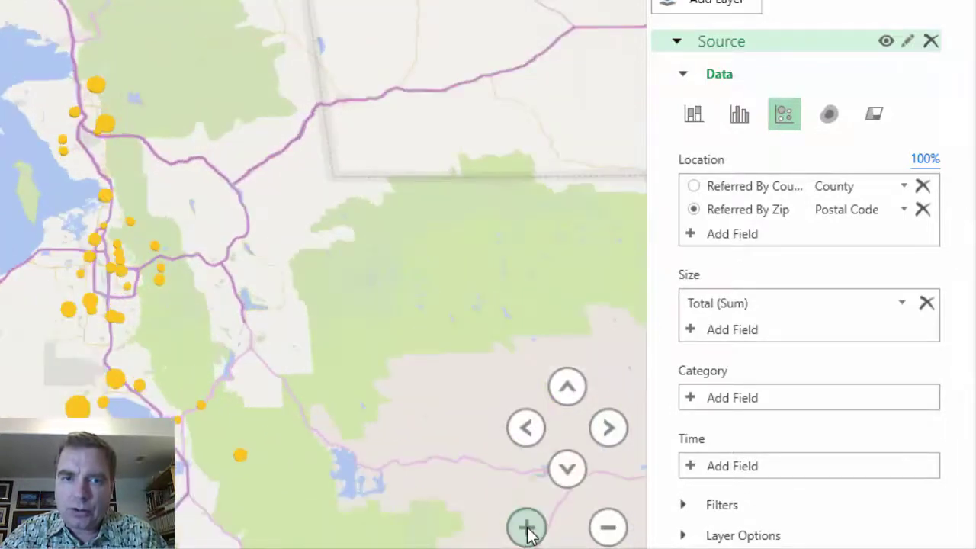
pyautogui.click(526, 527)
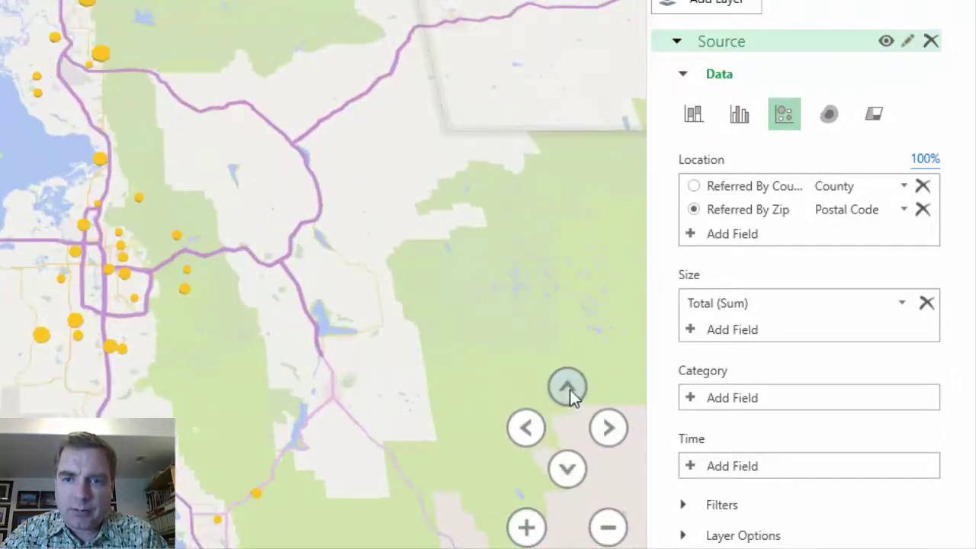
pyautogui.click(570, 390)
pyautogui.click(567, 392)
pyautogui.click(566, 475)
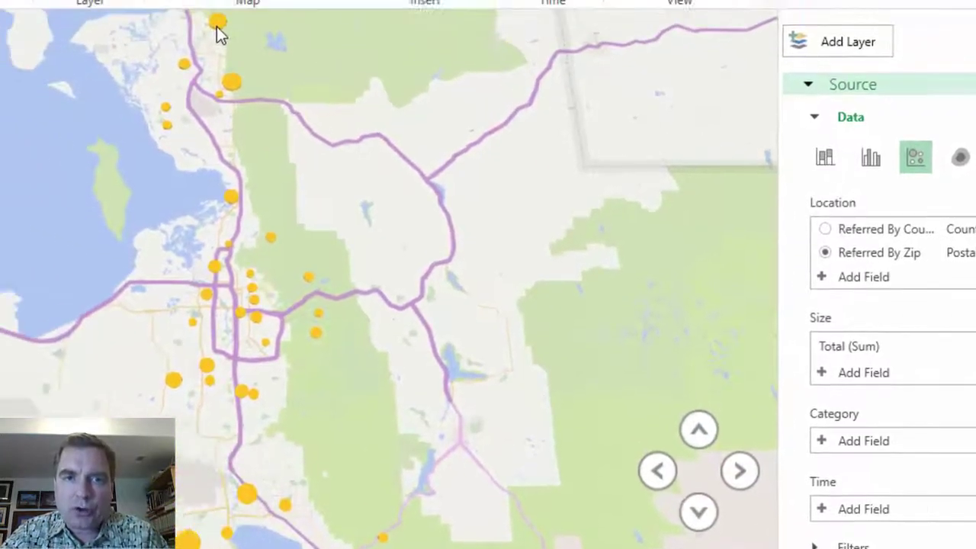
pyautogui.moveTo(98, 38)
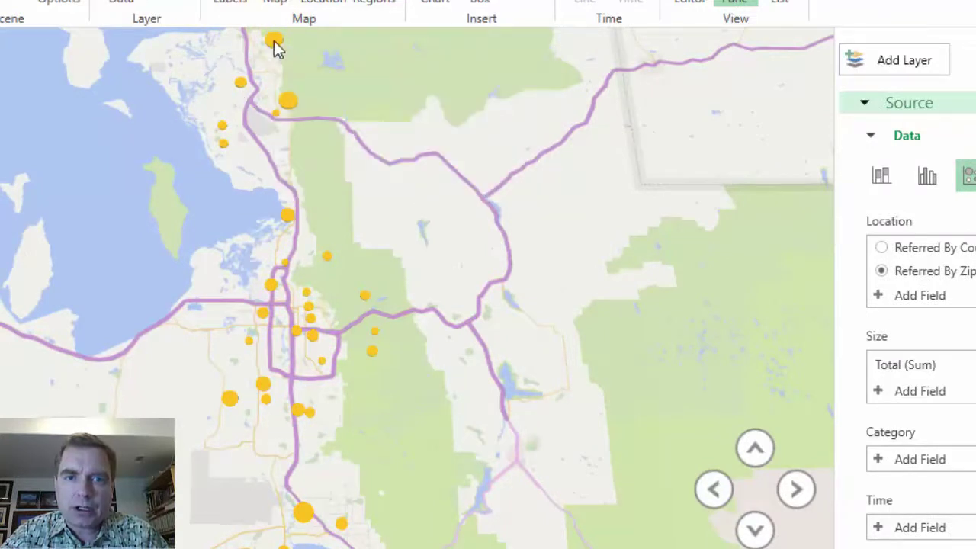
pyautogui.moveTo(276, 47)
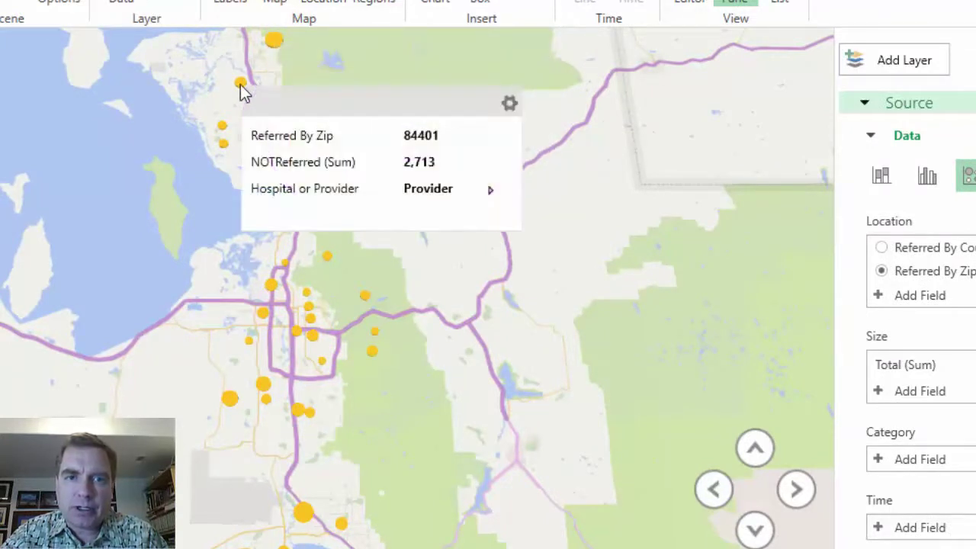
pyautogui.moveTo(222, 129)
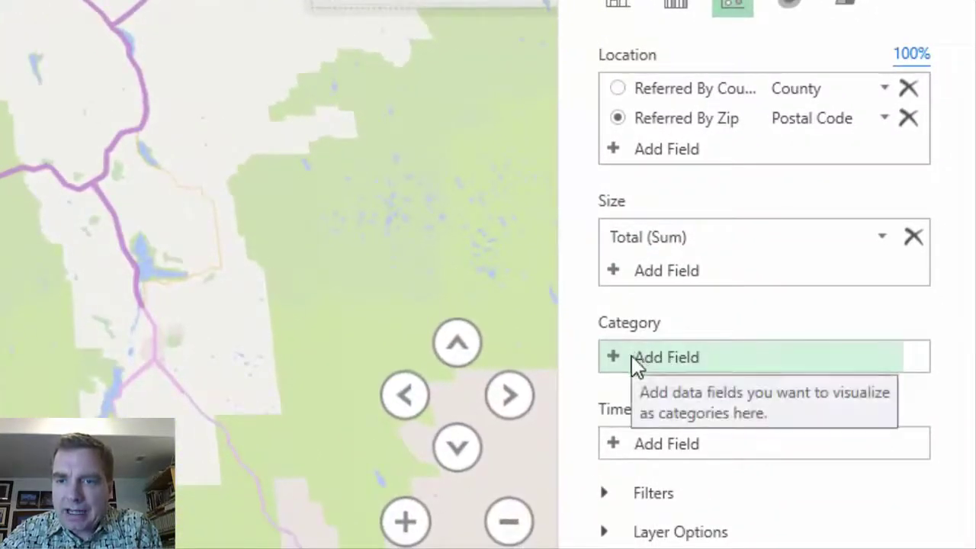
# Categorize the bubbles by the Hospital or Provider field and inspect one of the split bubbles.
pyautogui.click(750, 397)
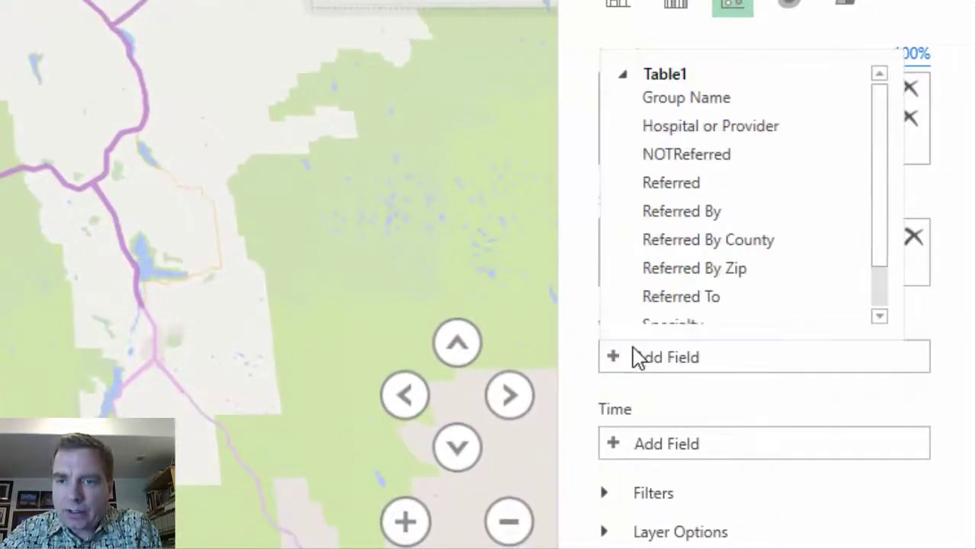
pyautogui.click(699, 126)
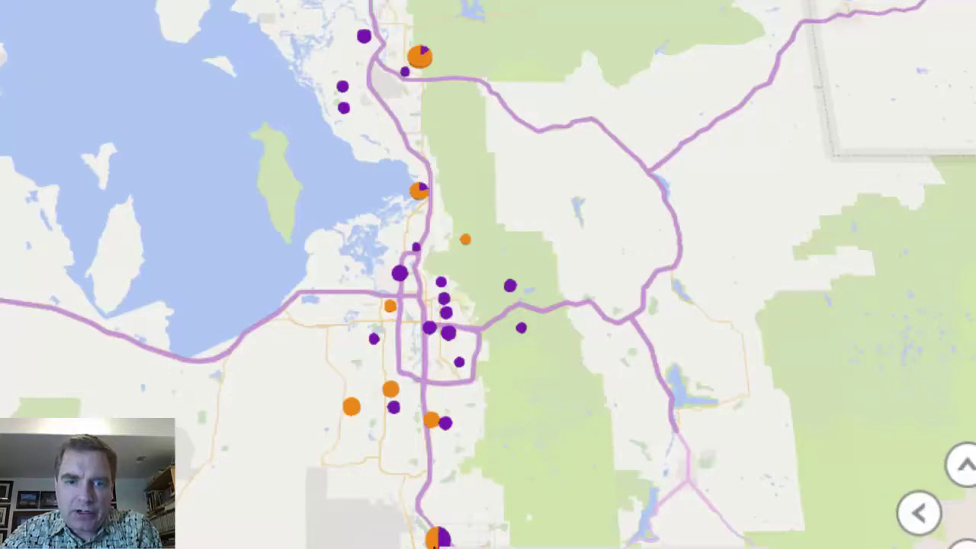
pyautogui.moveTo(423, 66)
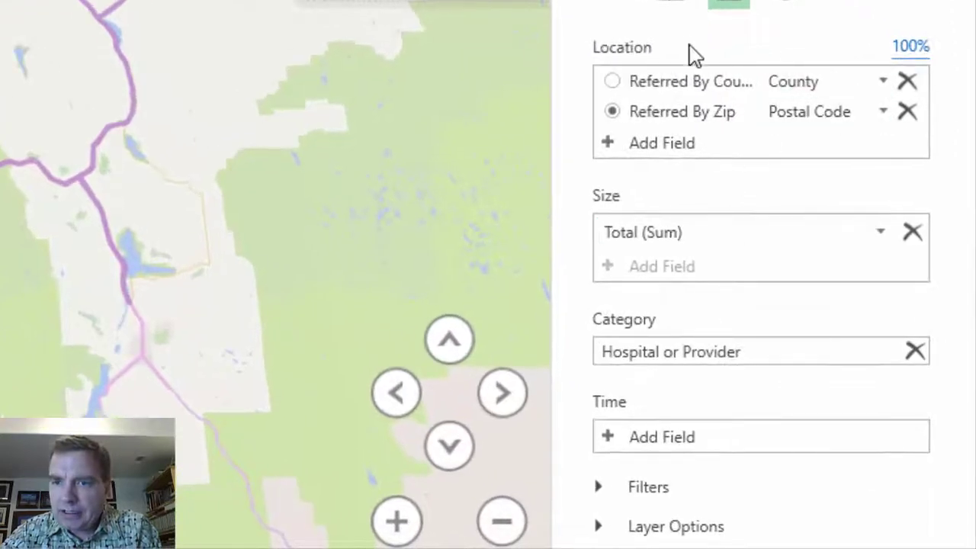
# Set the Source layer's bubble size to 95% and its thickness to 95%.
pyautogui.click(594, 528)
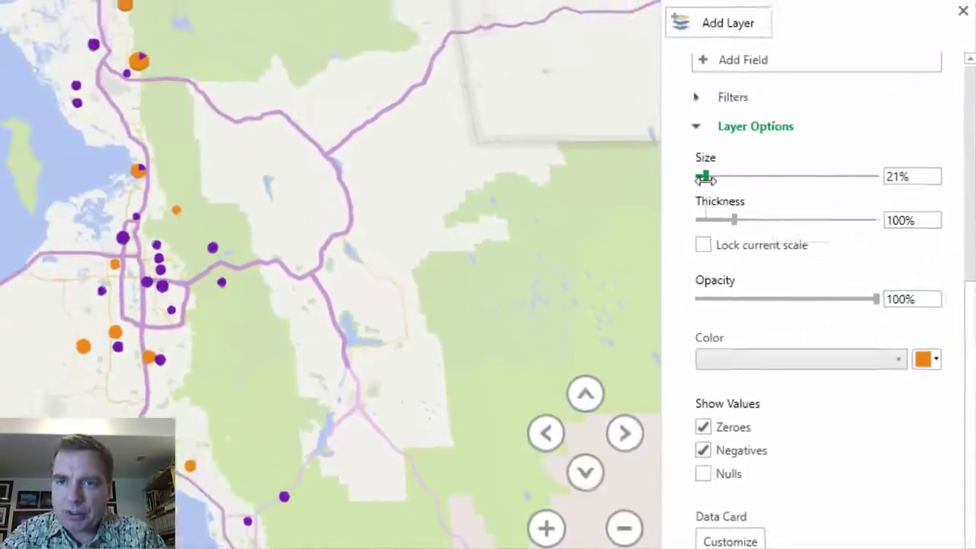
pyautogui.moveTo(611, 49); pyautogui.dragTo(646, 51)
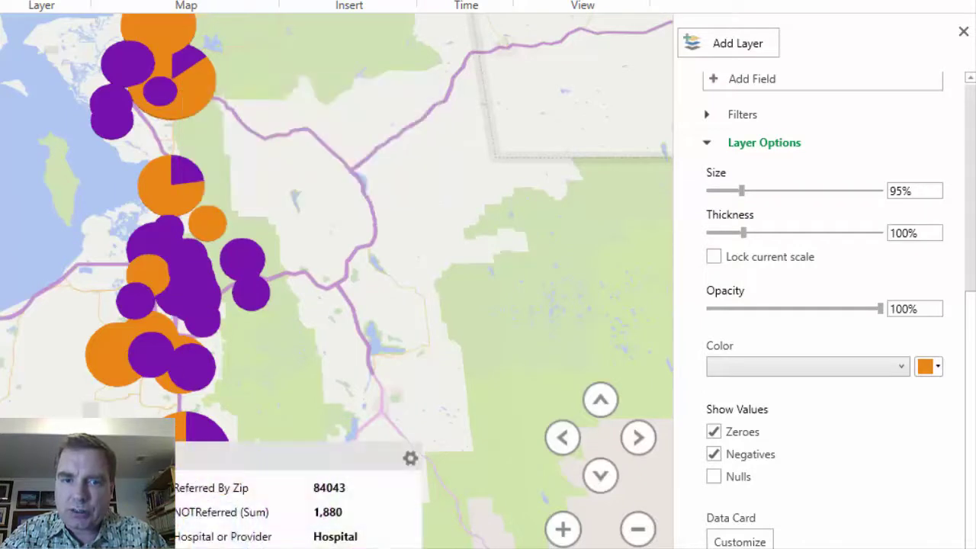
pyautogui.moveTo(193, 444)
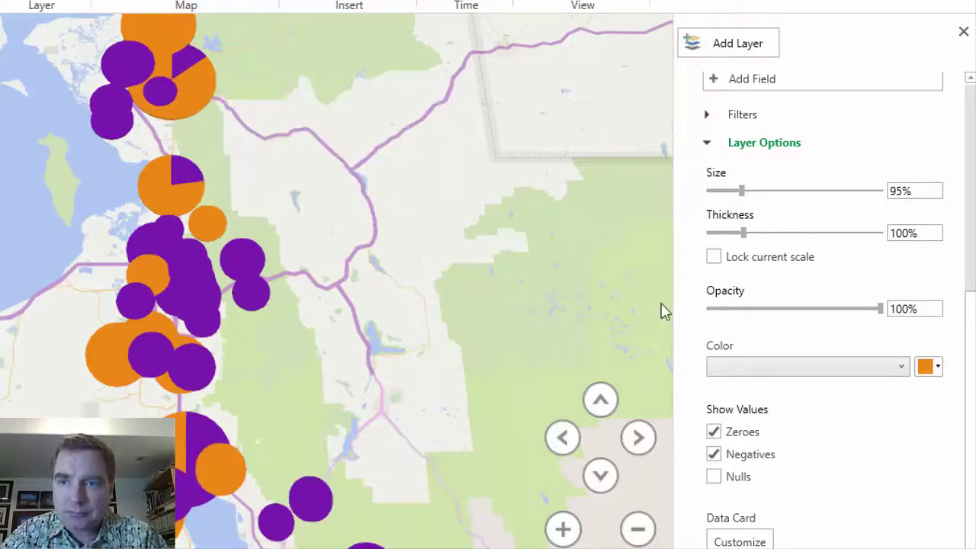
pyautogui.moveTo(743, 235)
pyautogui.mouseDown()
pyautogui.moveTo(794, 236)
pyautogui.moveTo(686, 237)
pyautogui.moveTo(859, 239)
pyautogui.moveTo(743, 233)
pyautogui.mouseUp()
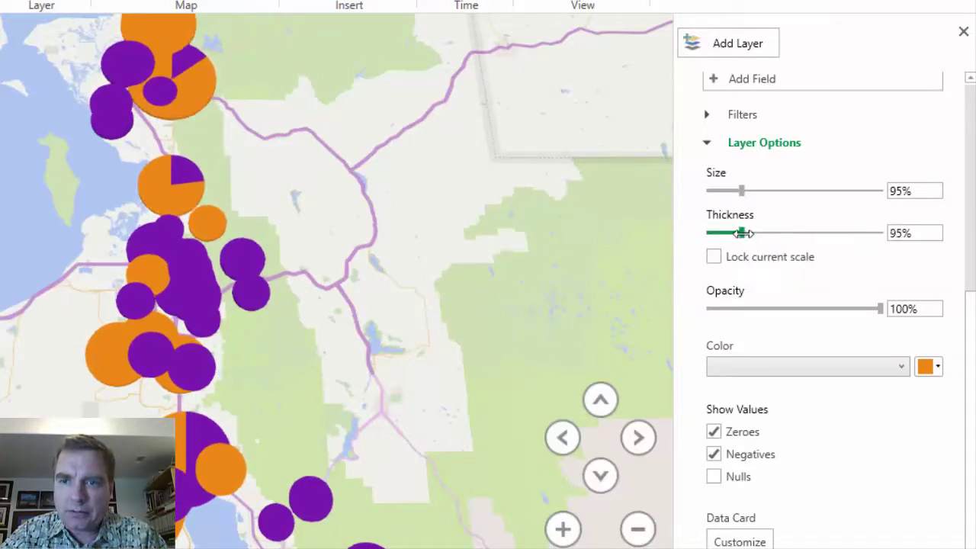
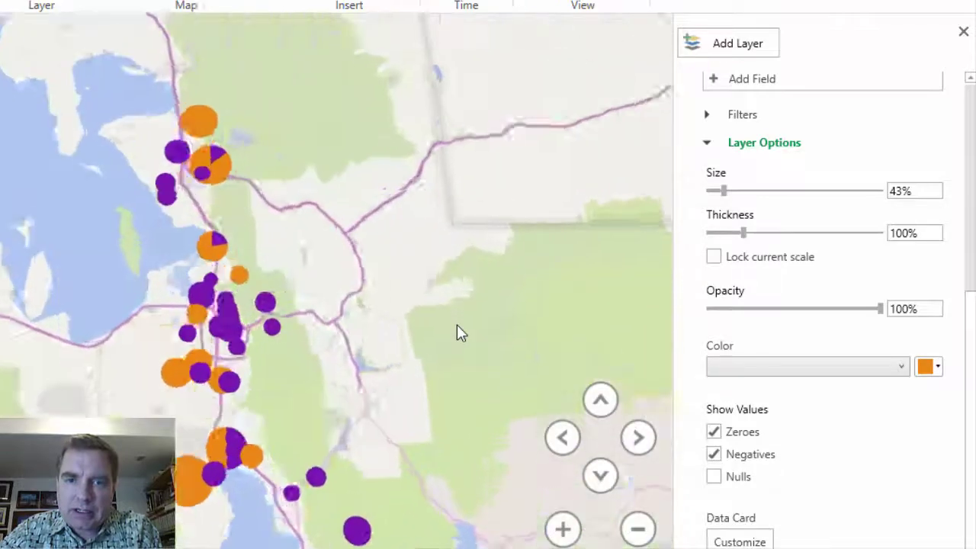
# Lock the bubbles' current scale and compare their sizing at different map scales with the unlocked behaviour.
pyautogui.scroll(-2, 456, 325)
pyautogui.scroll(-3, 457, 329)
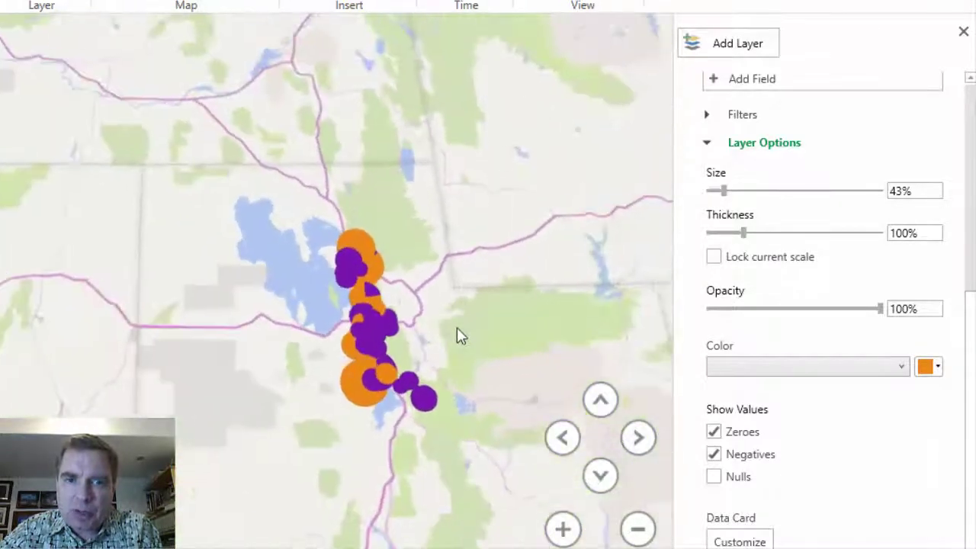
pyautogui.scroll(4, 456, 336)
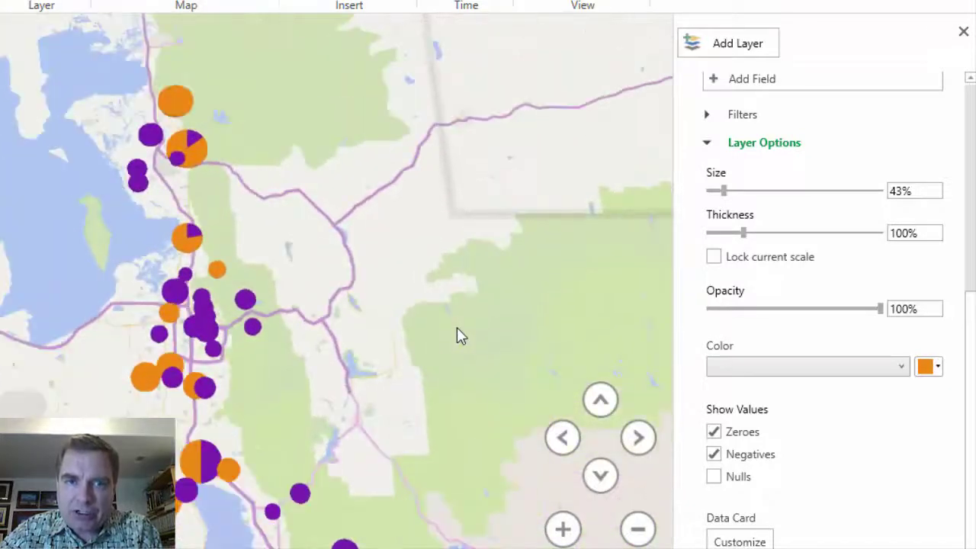
pyautogui.scroll(-2, 457, 335)
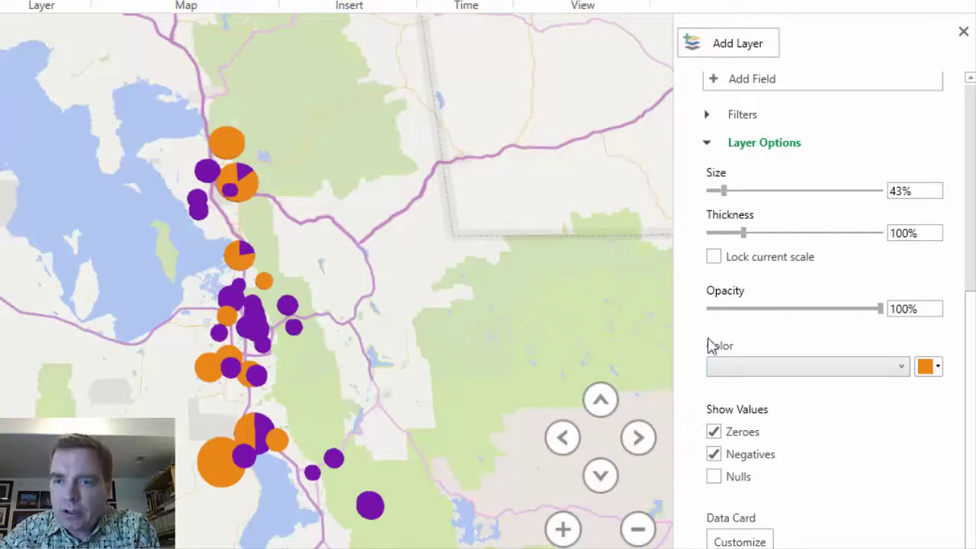
pyautogui.click(714, 261)
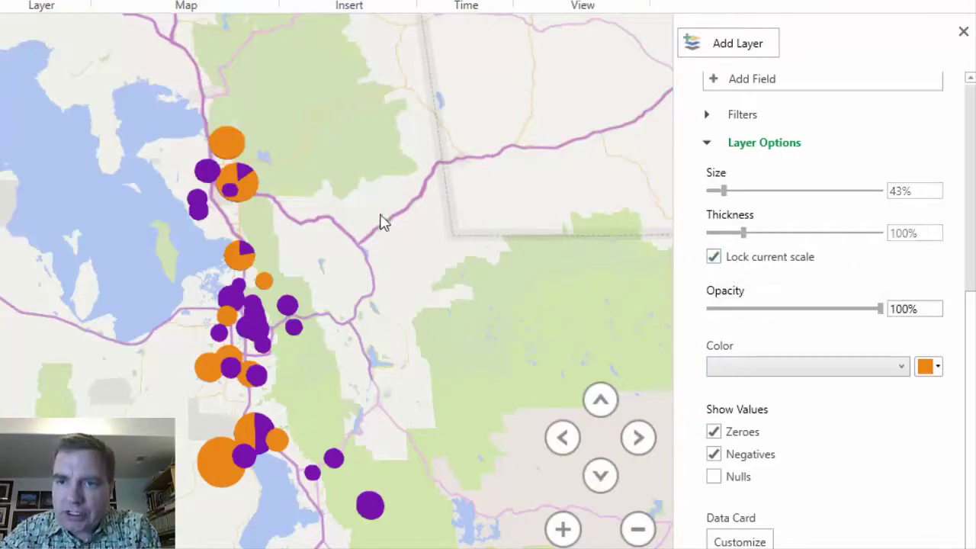
pyautogui.scroll(-5, 358, 212)
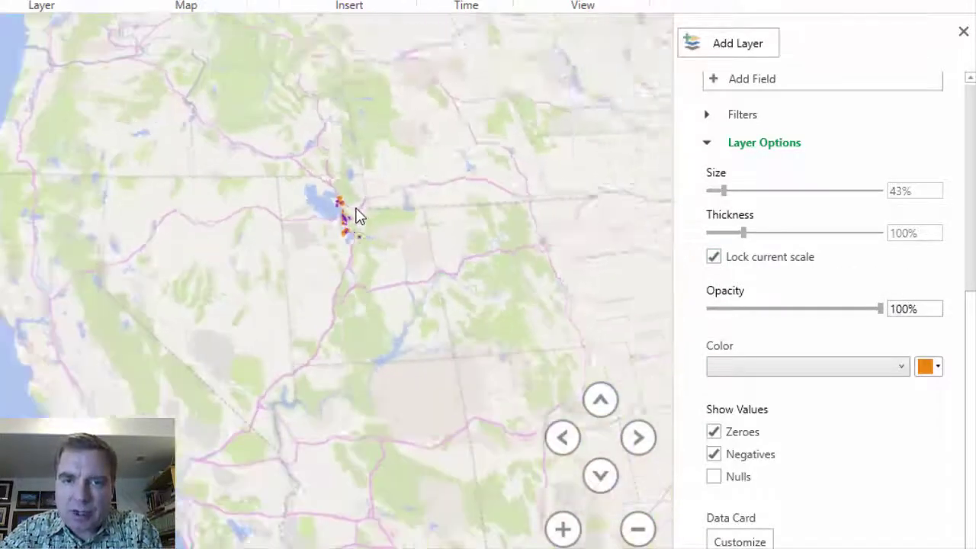
pyautogui.scroll(6, 359, 212)
pyautogui.scroll(2, 358, 215)
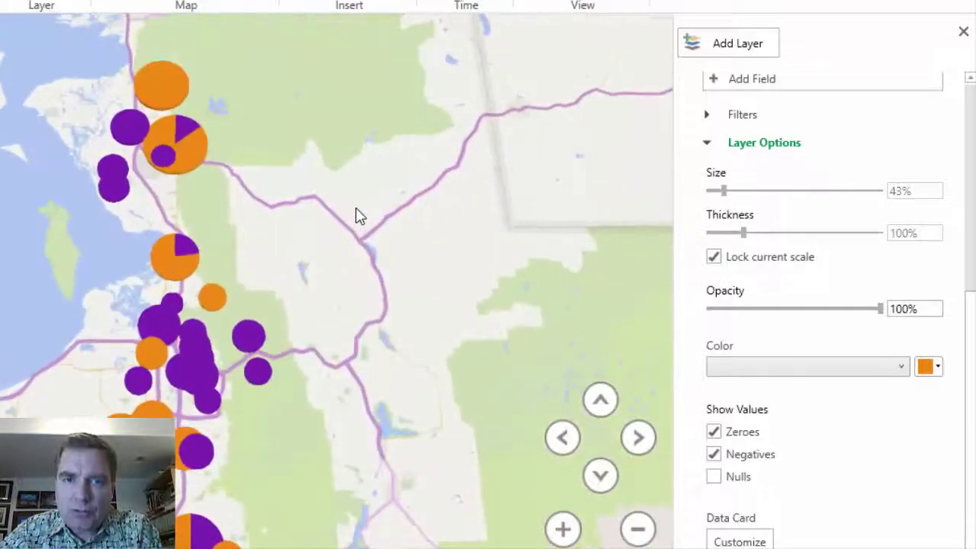
# Unlock the bubbles' current scale and recheck how they resize with the map.
pyautogui.click(714, 258)
pyautogui.scroll(-5, 475, 248)
pyautogui.scroll(7, 476, 248)
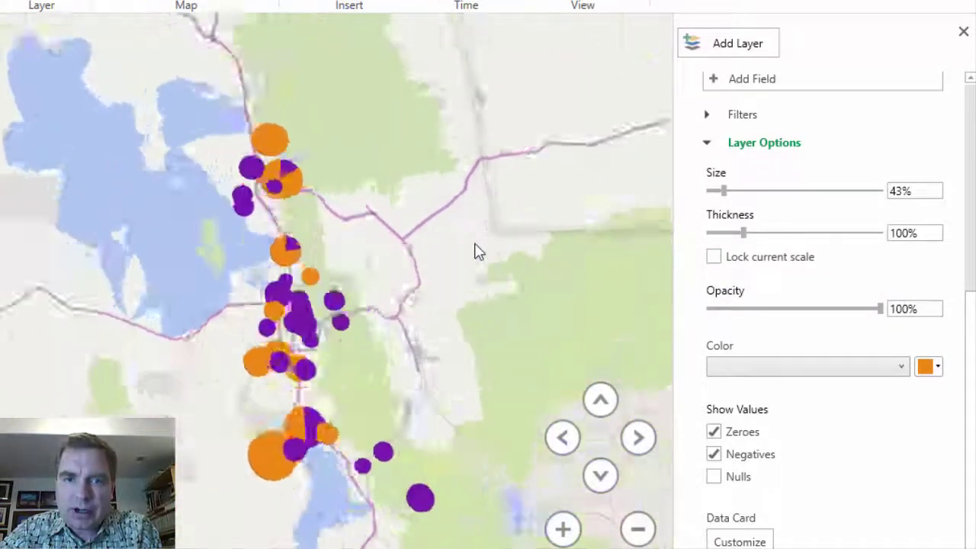
# Examine how the unlocked bubbles' sizes relate to the map at wide and close map scales.
pyautogui.scroll(-4, 476, 250)
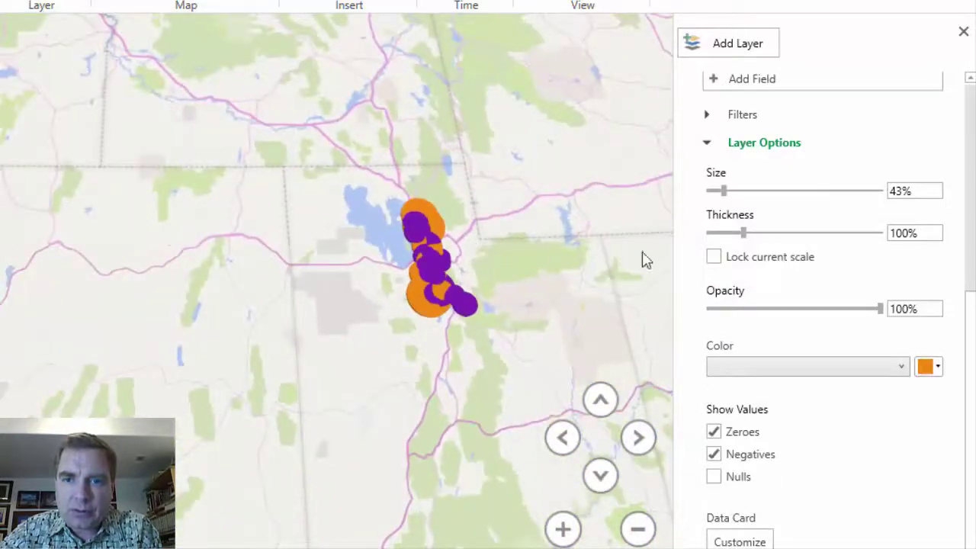
pyautogui.scroll(5, 644, 250)
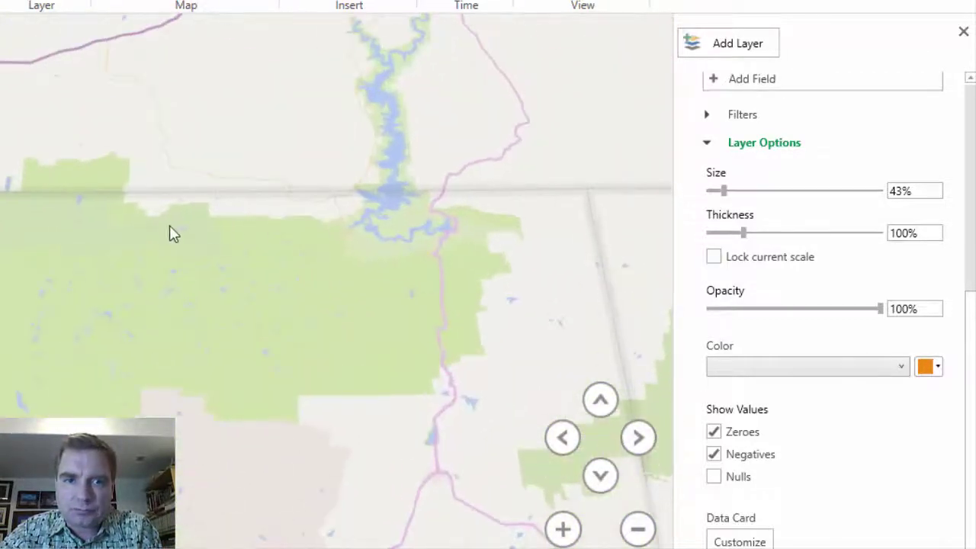
pyautogui.scroll(-4, 457, 213)
pyautogui.scroll(4, 236, 244)
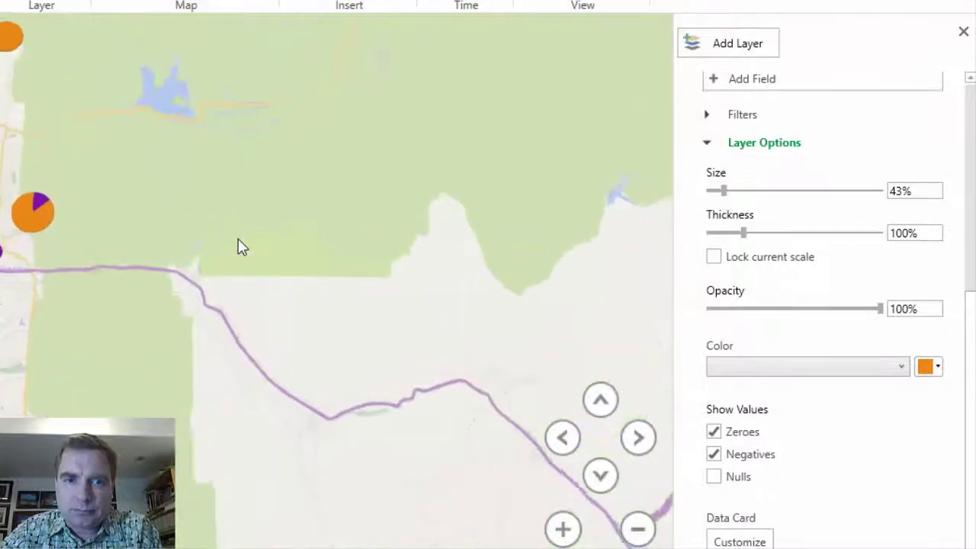
pyautogui.scroll(-4, 240, 250)
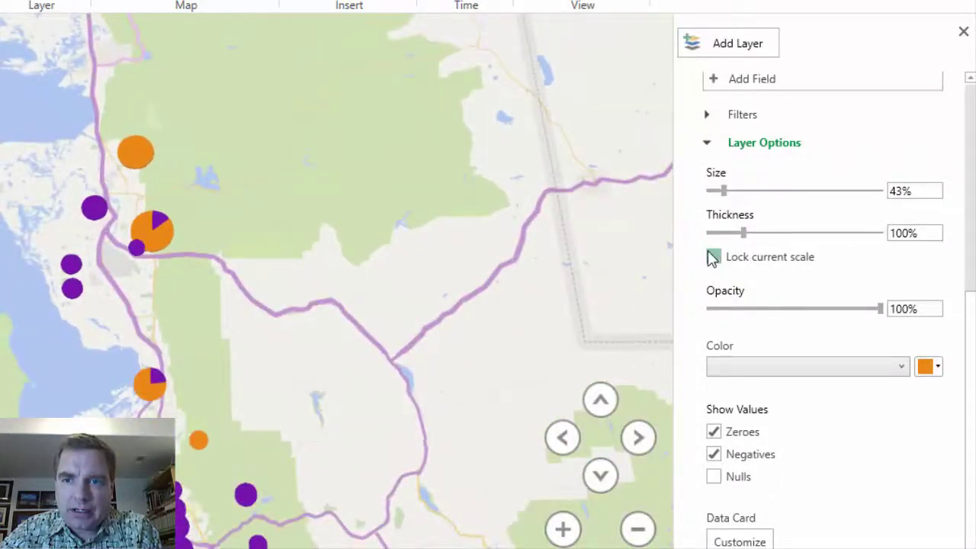
# Lock the Source layer's current scale again and check the bubbles' sizing across several map scales.
pyautogui.scroll(2, 339, 303)
pyautogui.scroll(-5, 339, 302)
pyautogui.scroll(1, 340, 303)
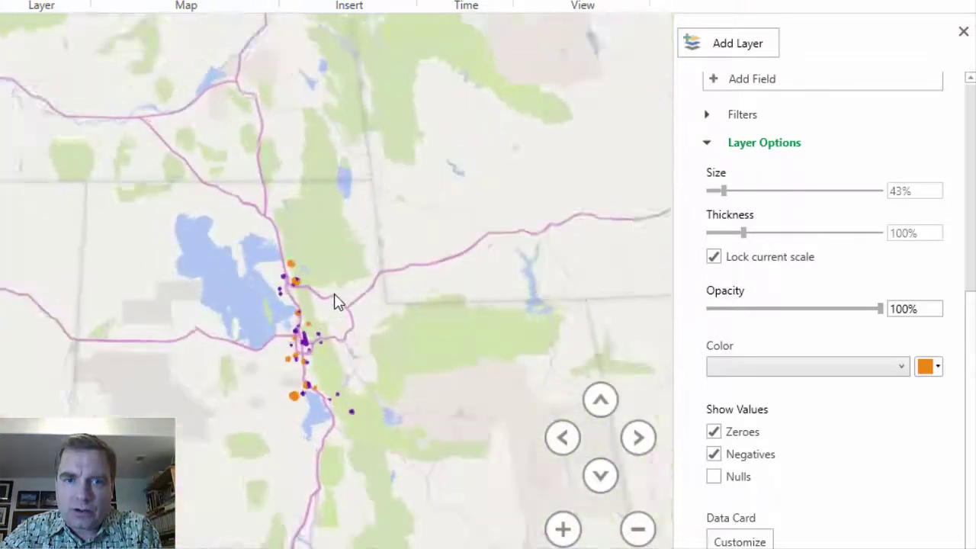
pyautogui.scroll(2, 339, 303)
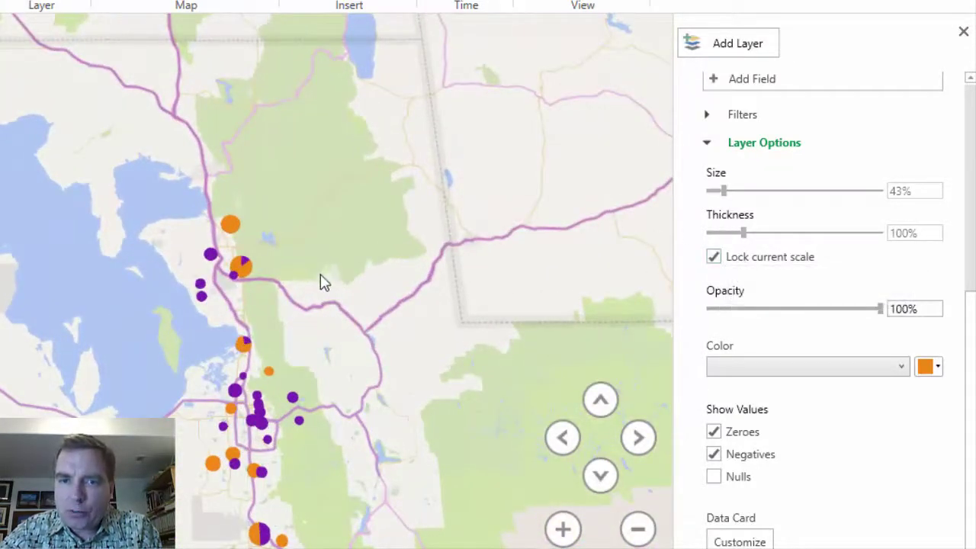
pyautogui.scroll(-2, 322, 281)
pyautogui.click(563, 528)
pyautogui.click(563, 528)
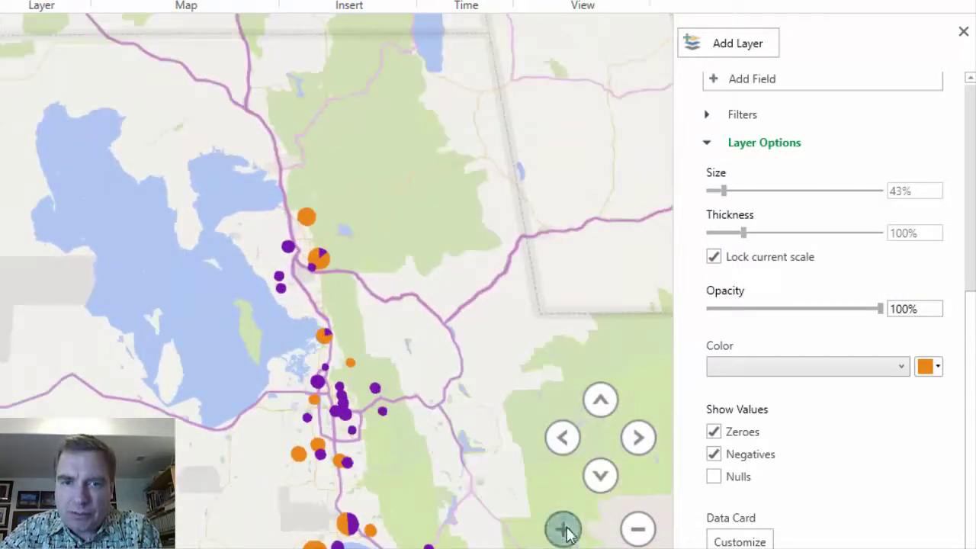
pyautogui.moveTo(511, 409); pyautogui.dragTo(374, 248)
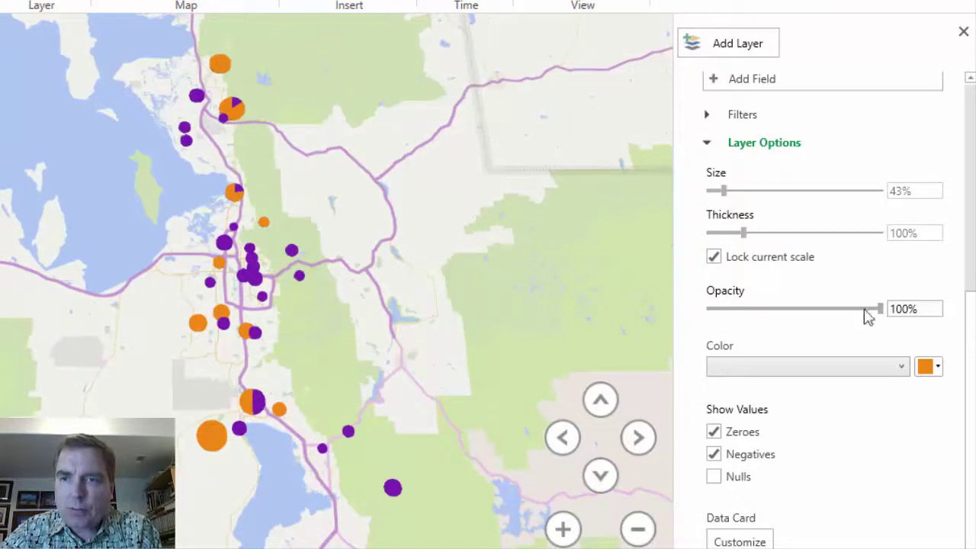
pyautogui.click(713, 258)
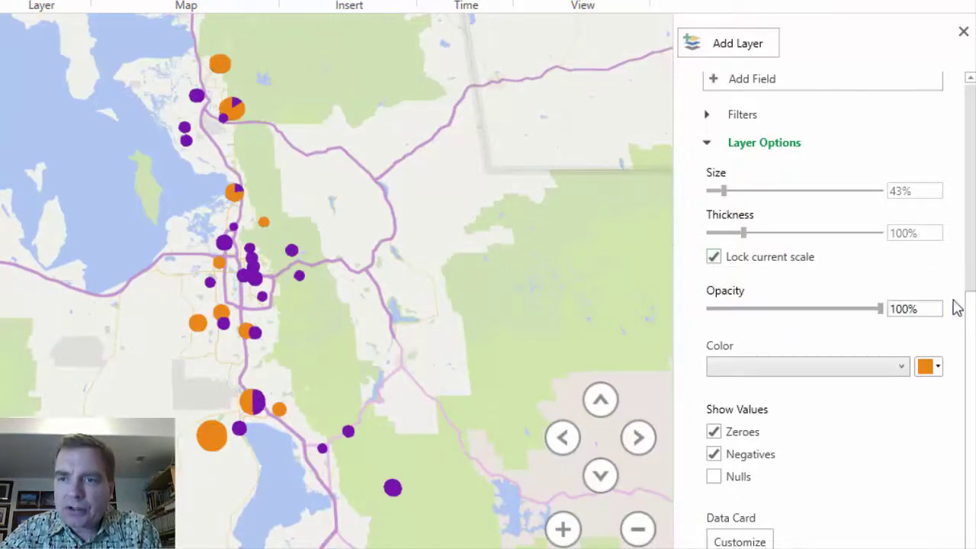
# Return to the Source layer's data settings with the visualization types and the location, size and category fields.
pyautogui.moveTo(972, 305); pyautogui.dragTo(966, 108)
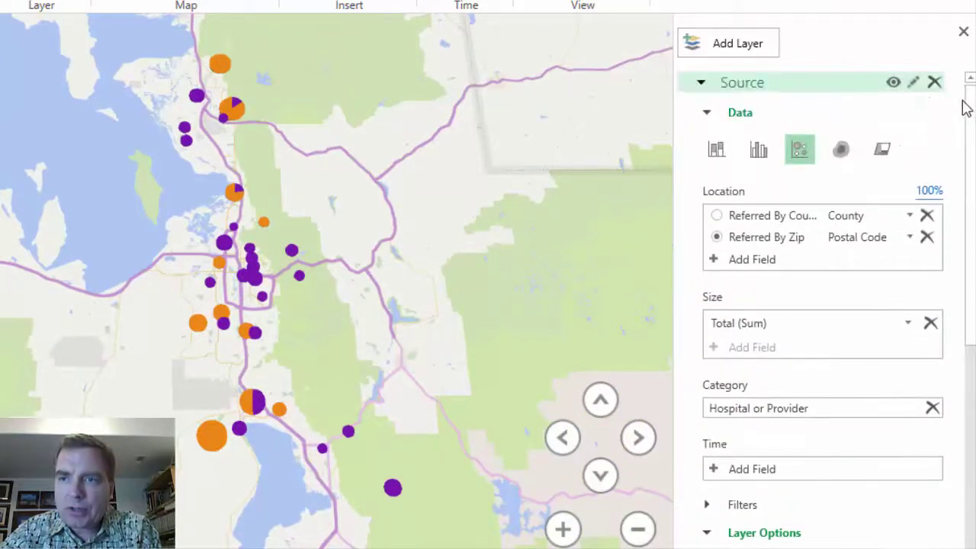